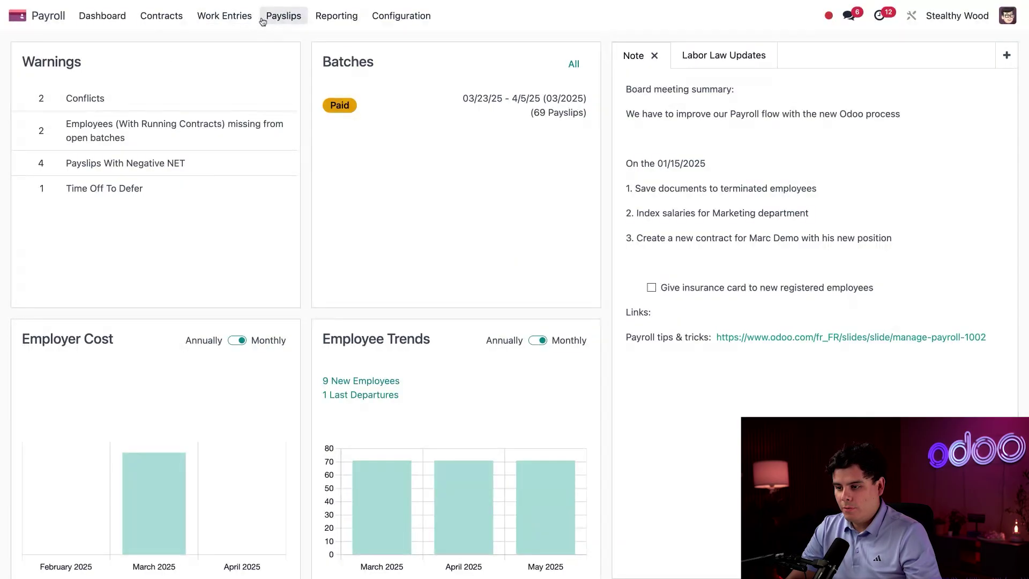
- Open the work entries overview for April 2025 and view the conflicting entries
click(240, 19)
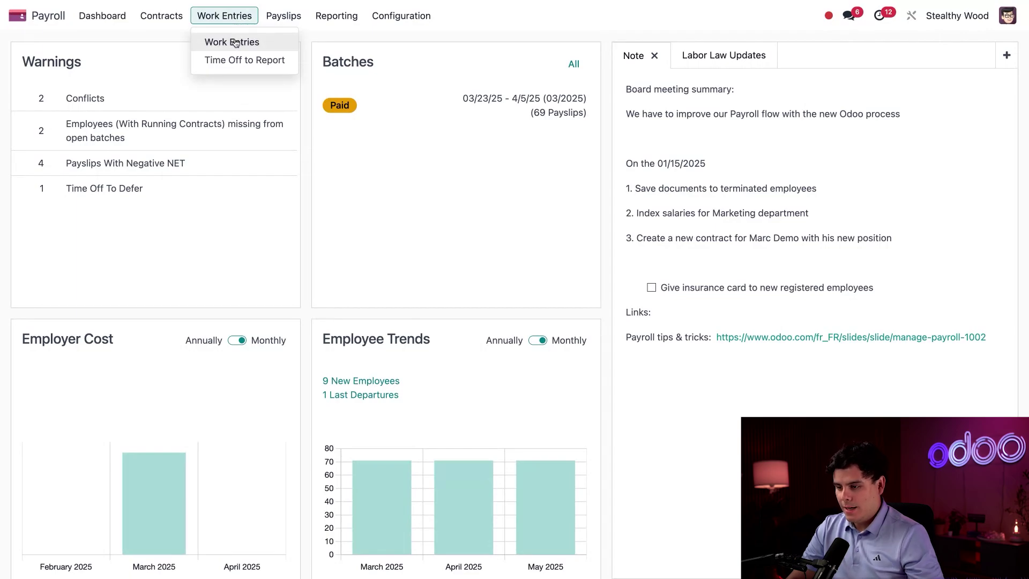
click(236, 43)
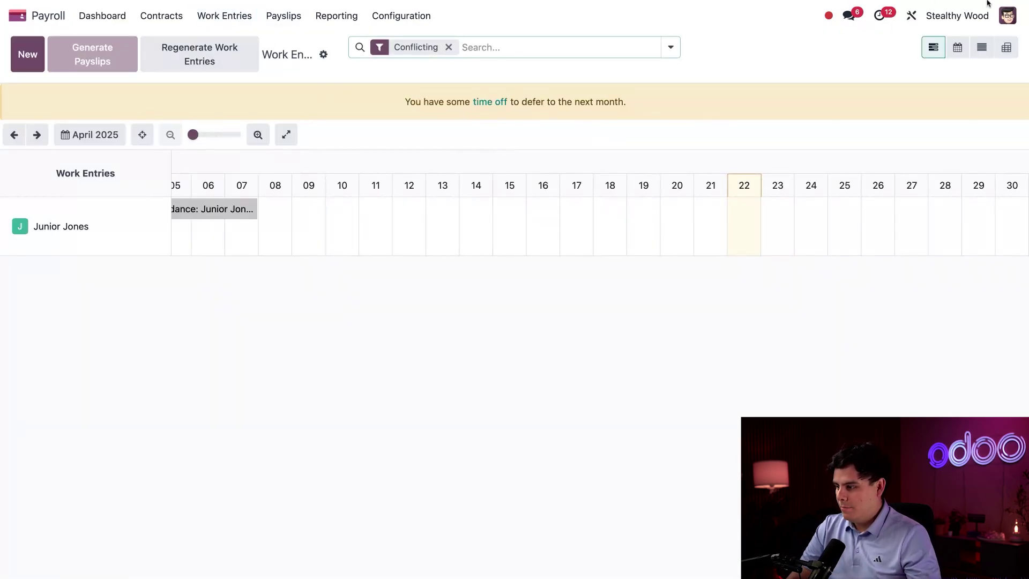
key(ctrl+minus)
key(ctrl+minus)
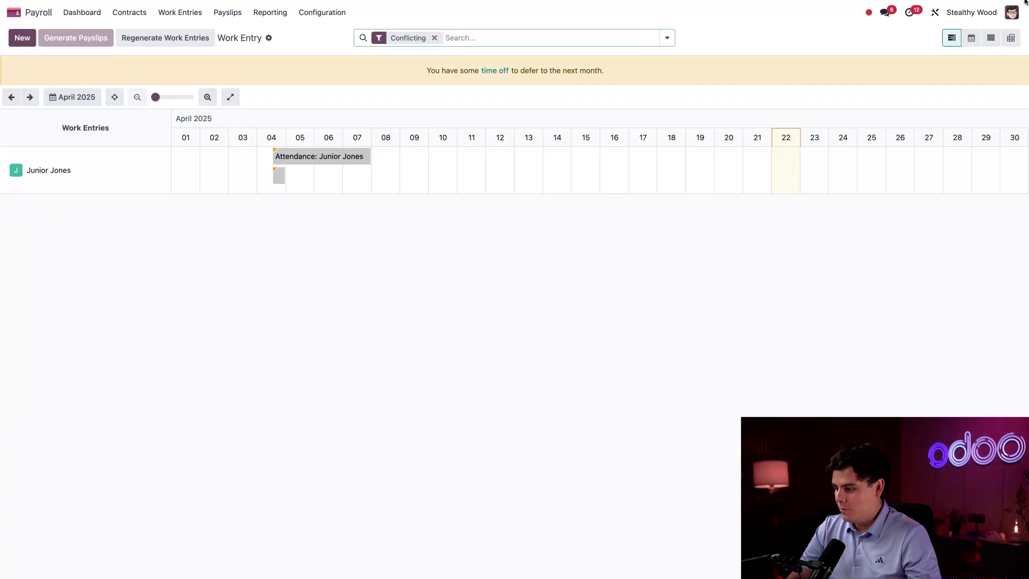
key(ctrl+plus)
key(ctrl+plus)
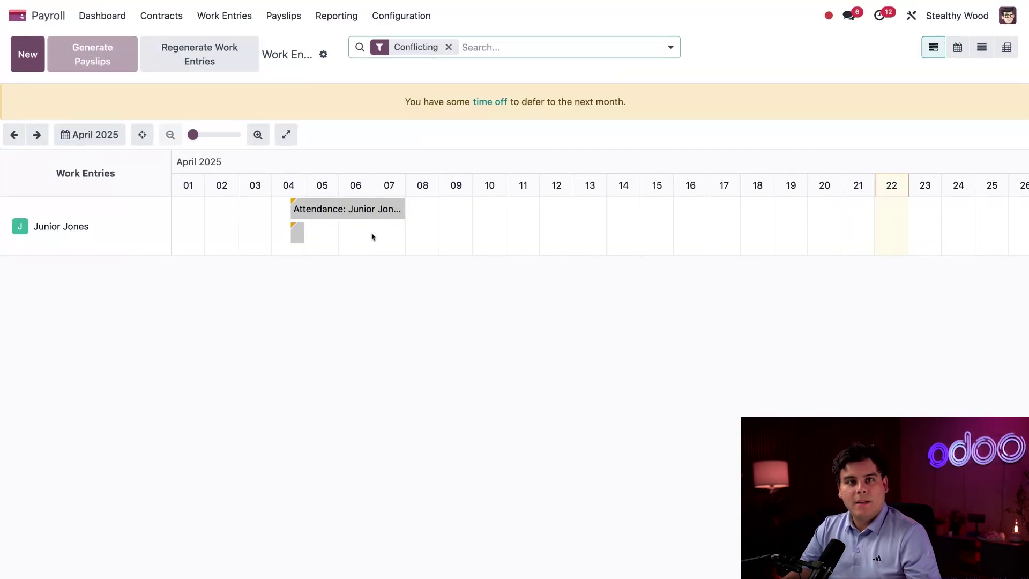
- Delete the conflicting attendance work entry that runs from 4/4/2025 4:00 PM to 4/7/2025 1:00 PM
click(332, 210)
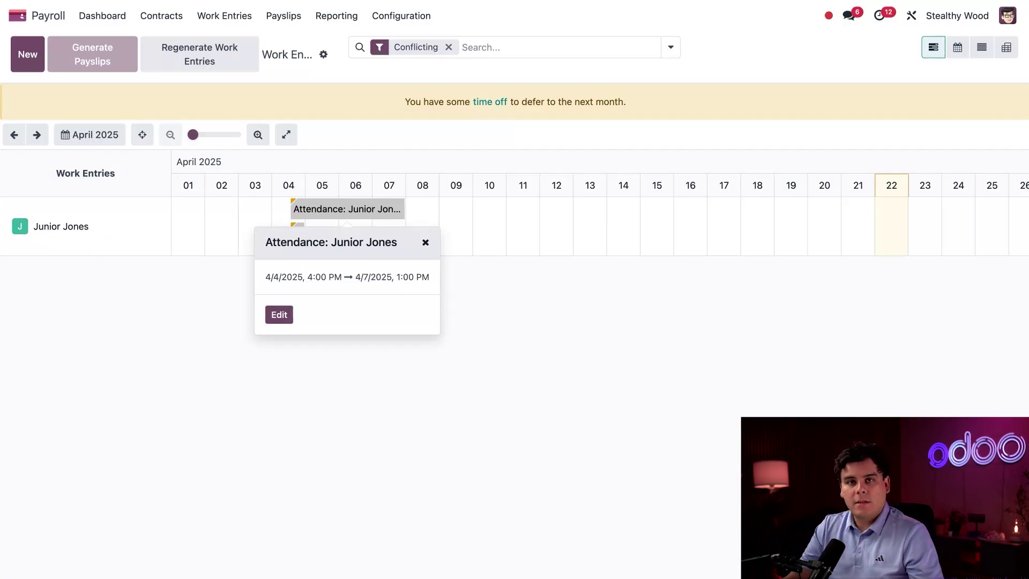
click(279, 315)
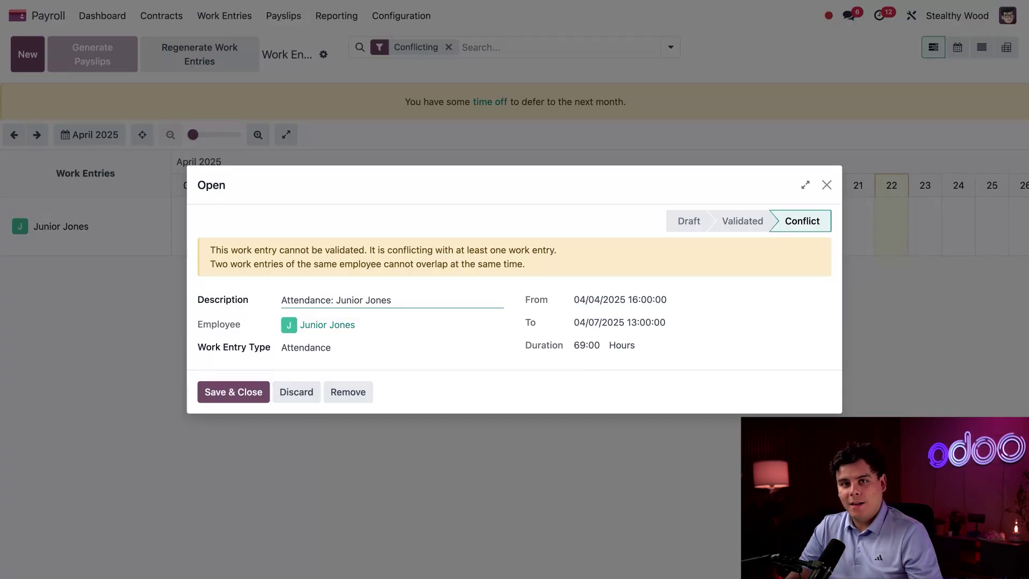
click(347, 393)
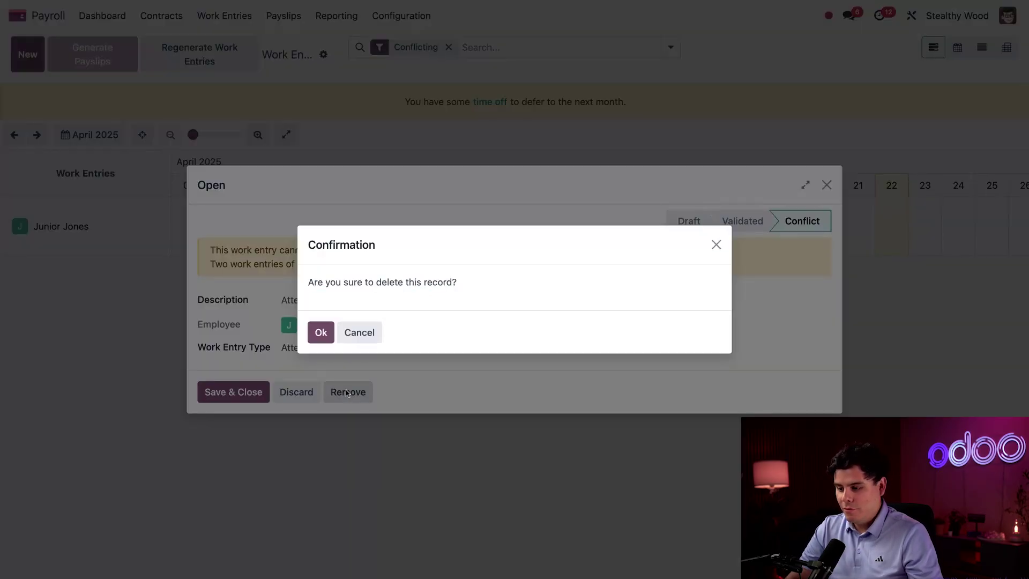
click(319, 333)
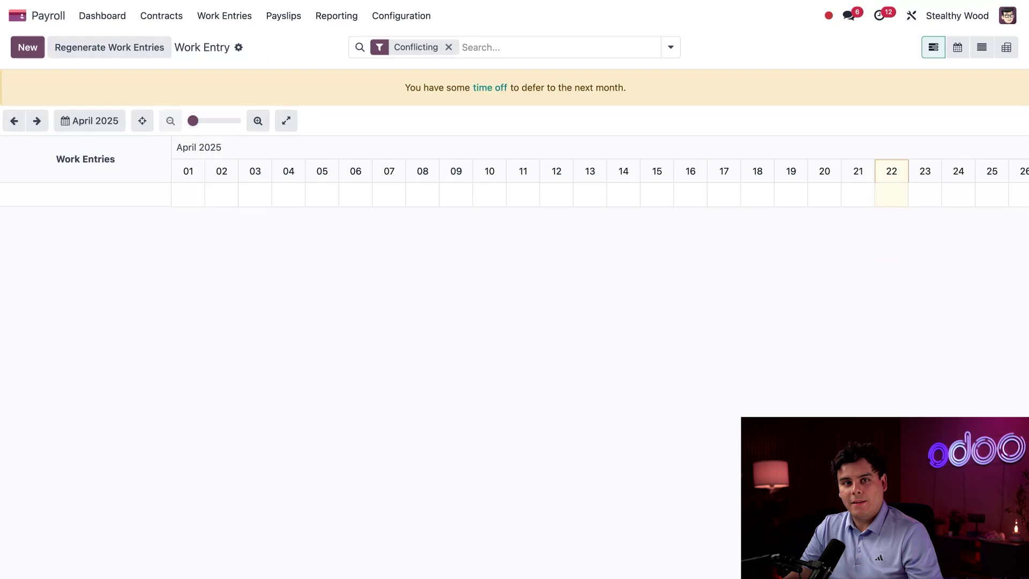
- Remove the Conflicting filter and inspect the first employee's April 8 attendance and March 18 paid time off entries
click(449, 47)
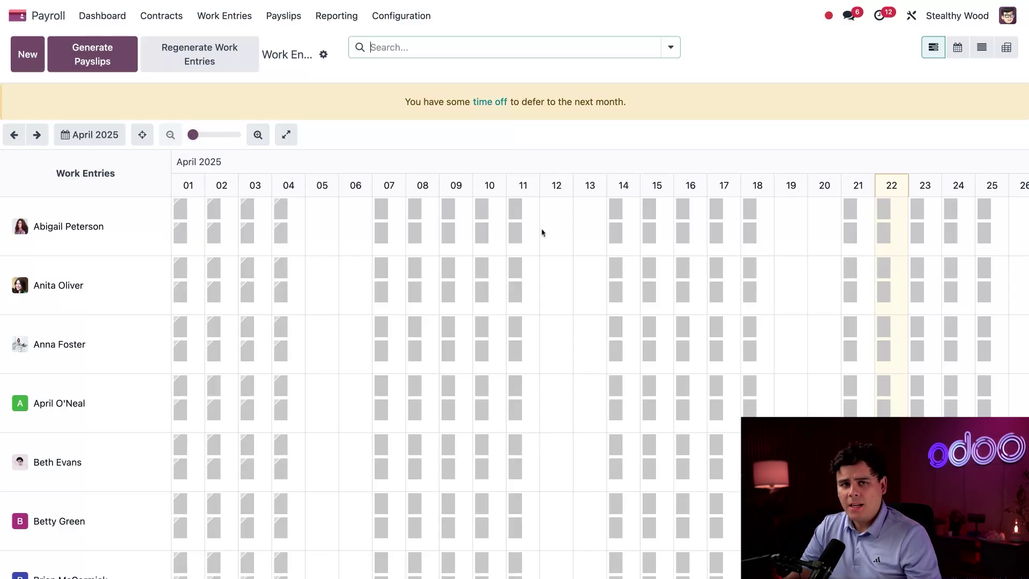
click(413, 209)
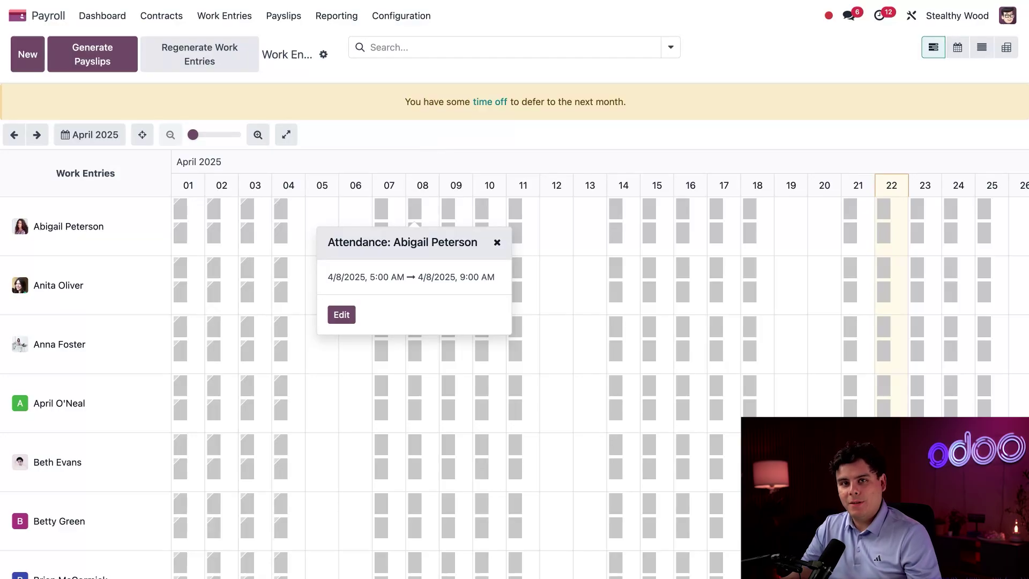
click(423, 152)
click(14, 135)
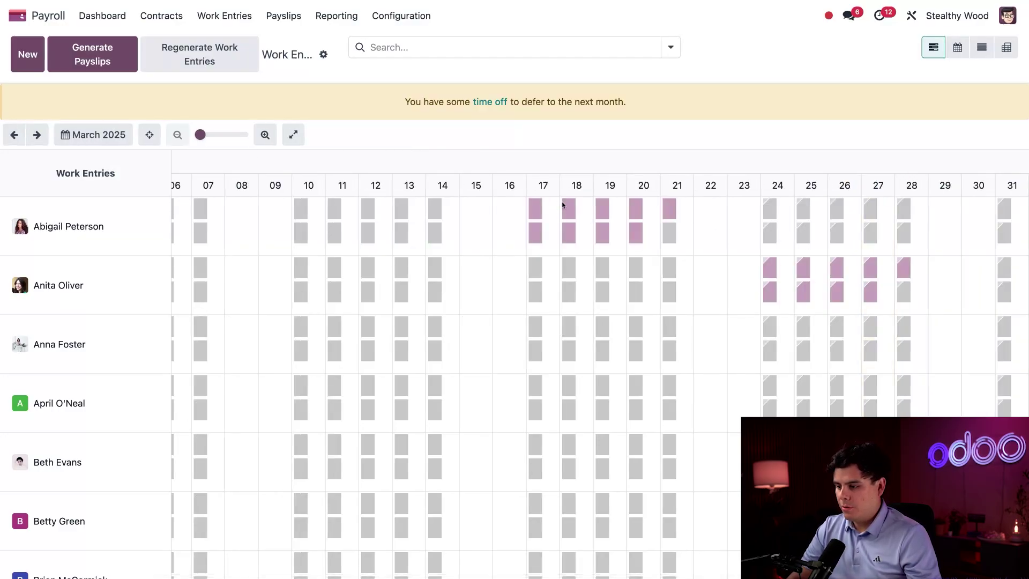
click(569, 209)
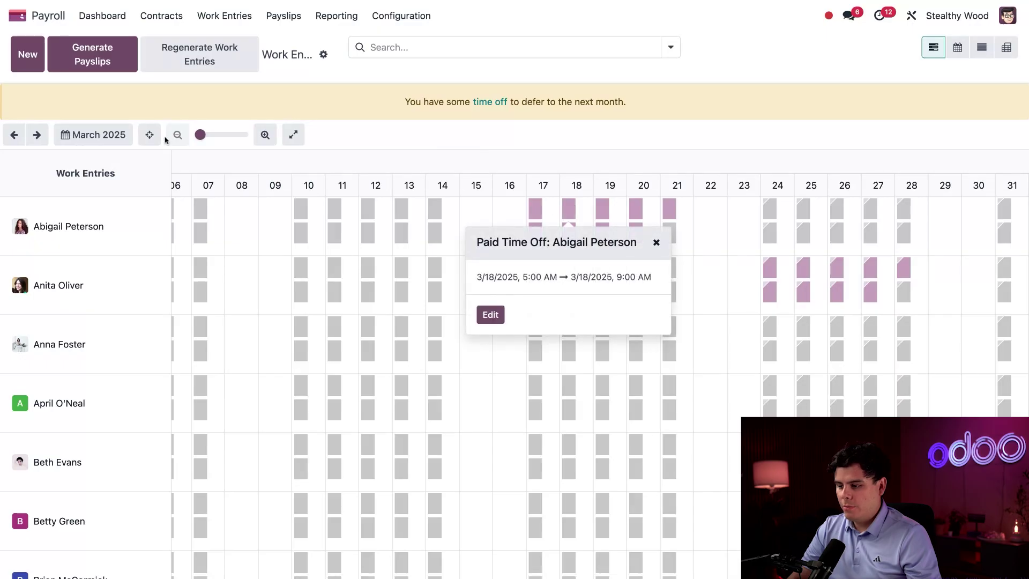
click(37, 135)
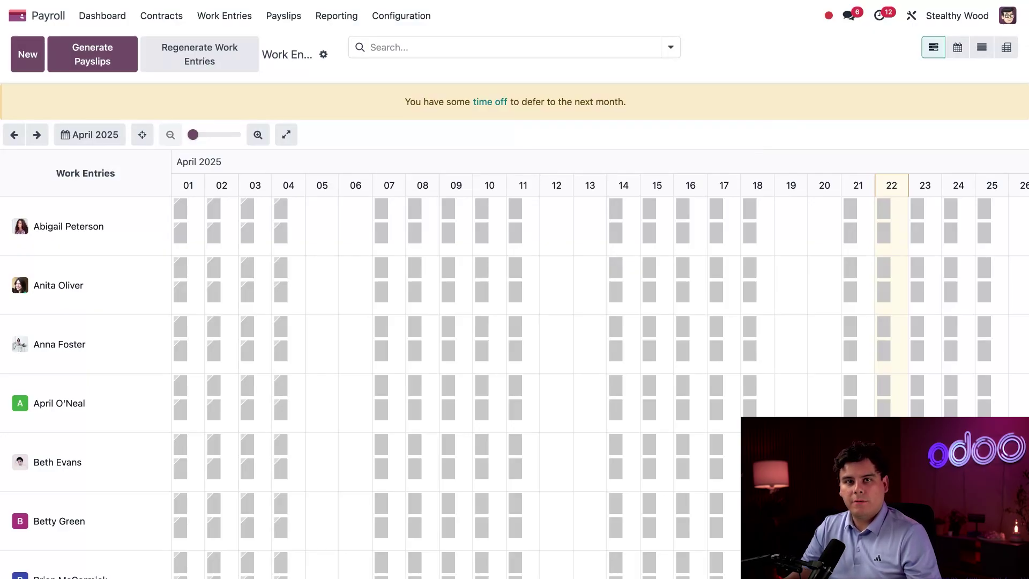
- Filter the April 2025 work entries by the first name of the employee whose conflict was removed, and view a blank new entry form
click(527, 53)
text(junior)
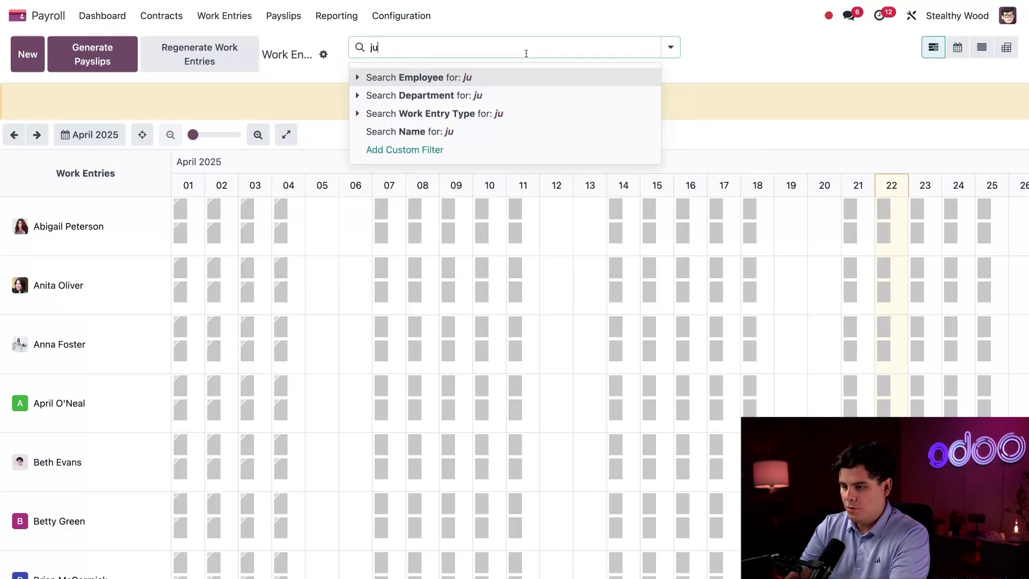
key(Return)
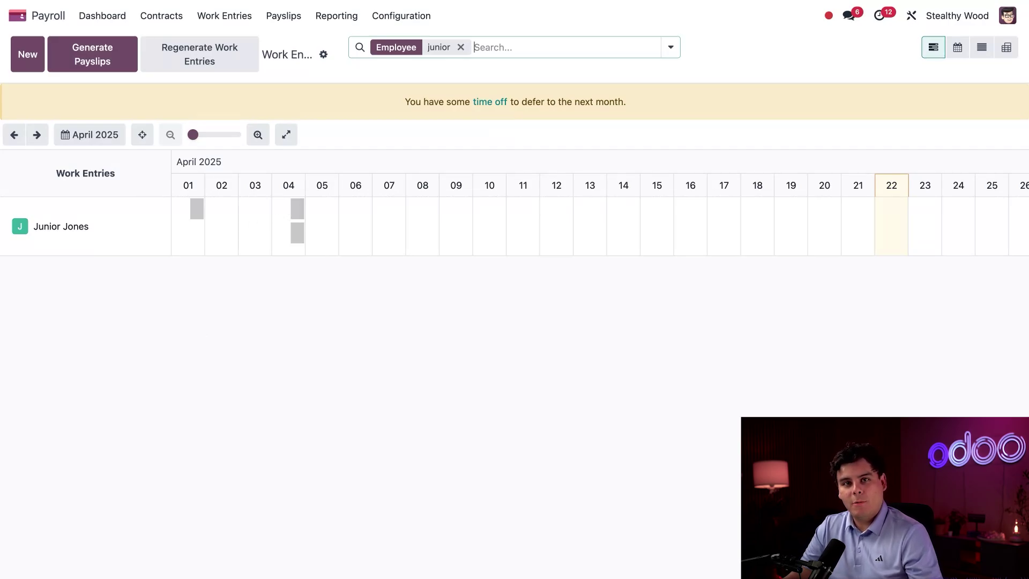
click(25, 60)
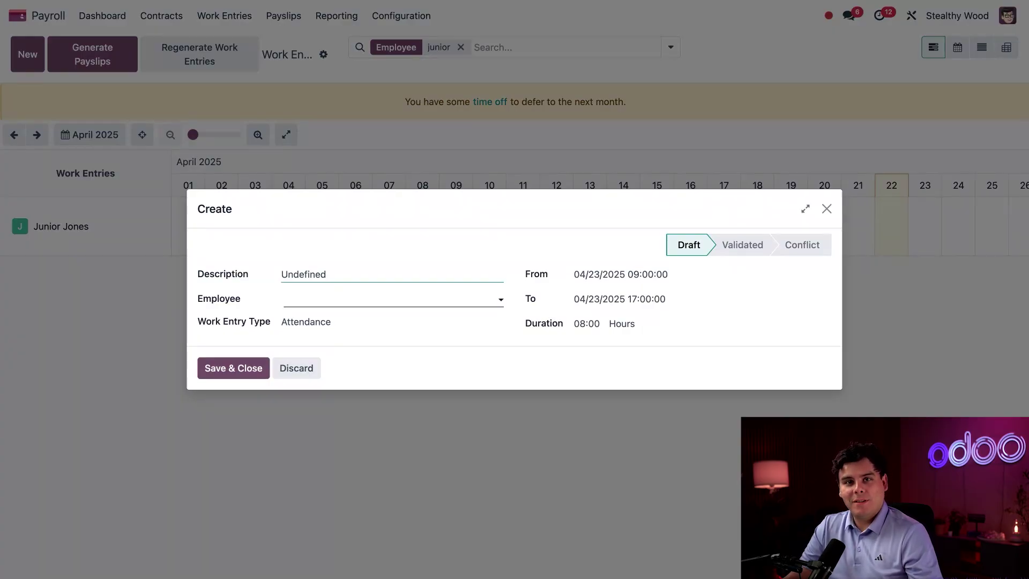
click(298, 369)
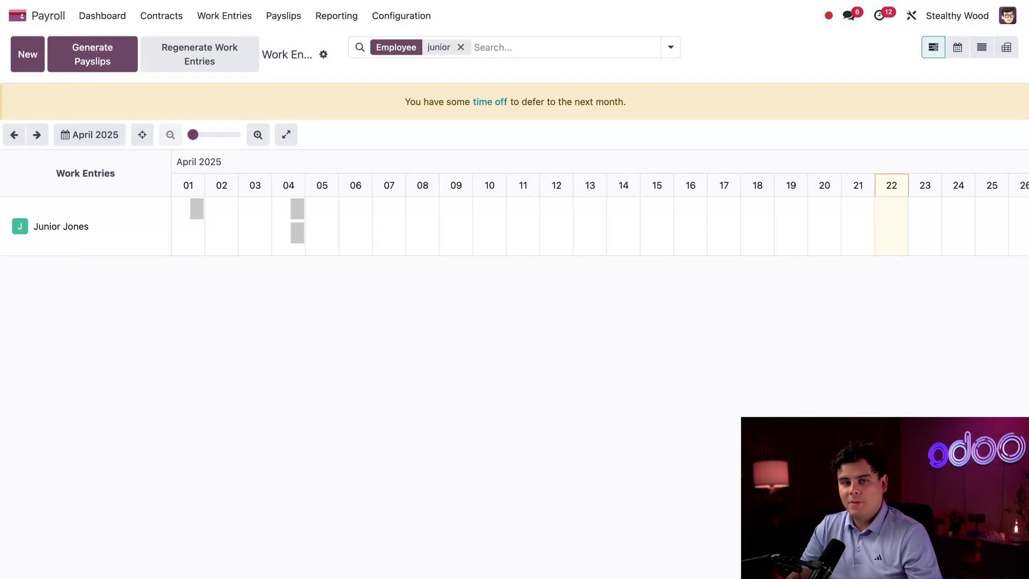
- Start an attendance work entry for the filtered employee and set both its start and end dates to 04/02/2025
click(220, 213)
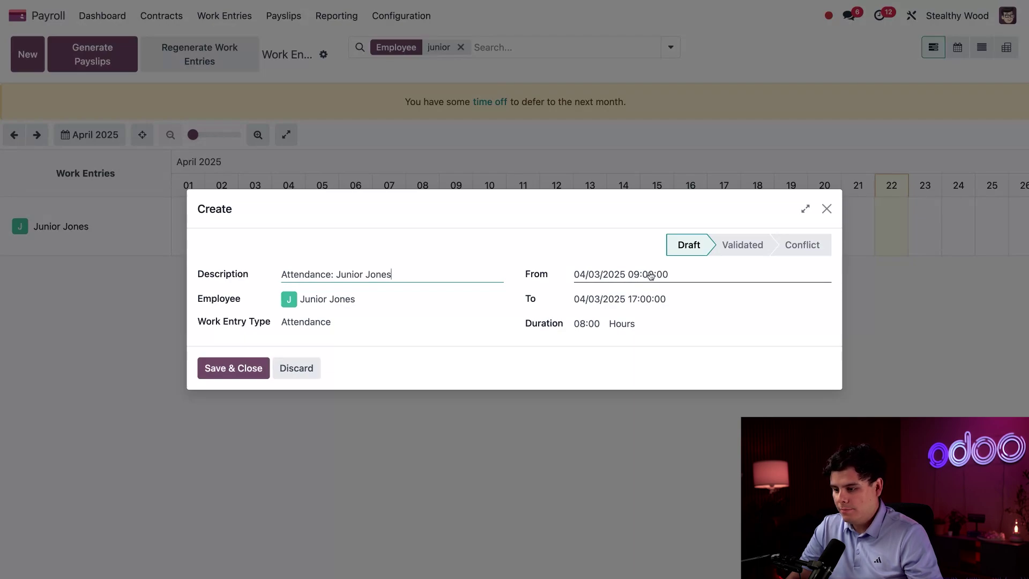
click(617, 276)
click(718, 376)
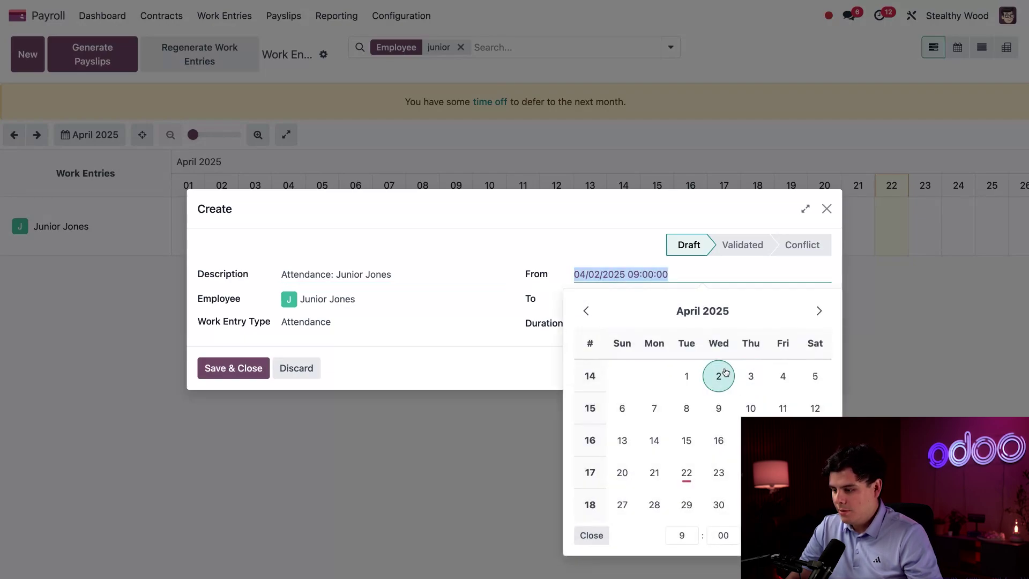
click(589, 299)
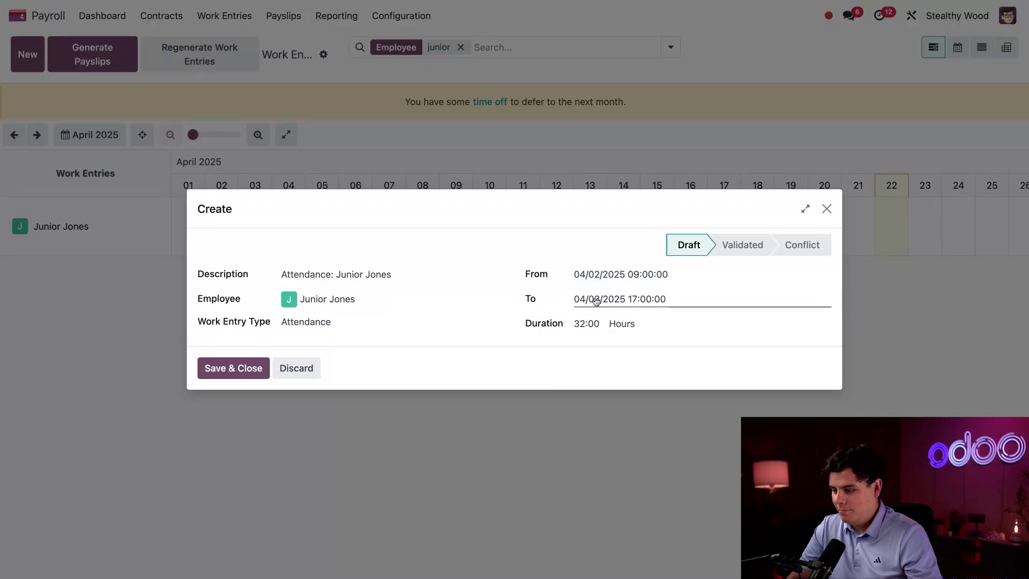
click(710, 109)
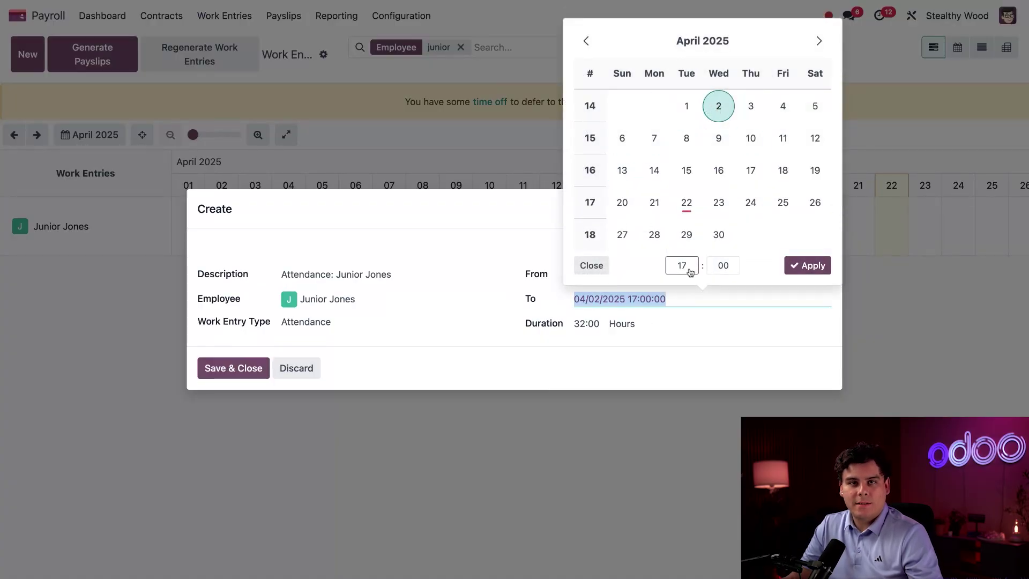
click(806, 266)
- Set the new work entry's start time to 15:00 and end time to 19:00, save it, and check it in the timeline
click(642, 276)
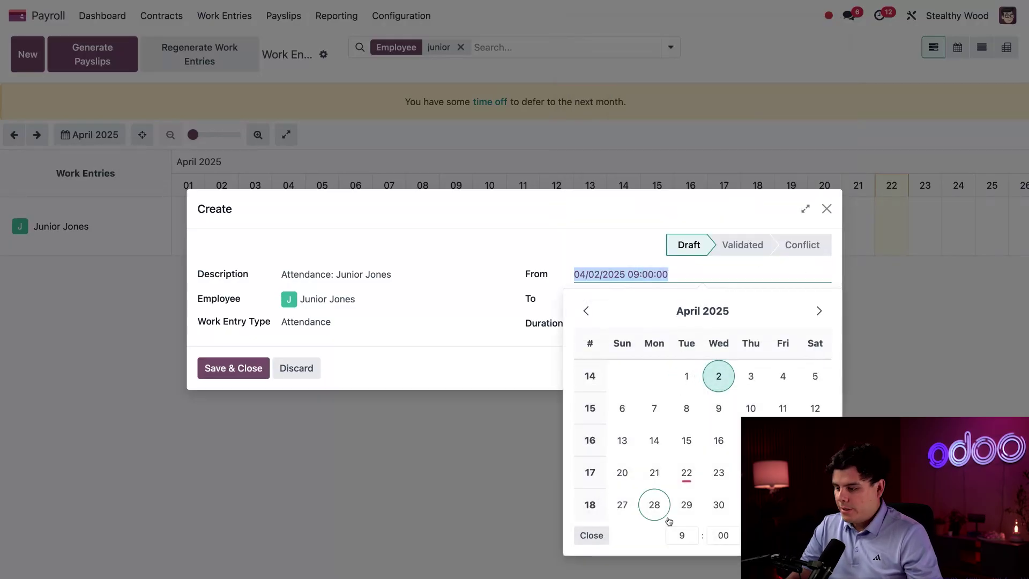
click(682, 539)
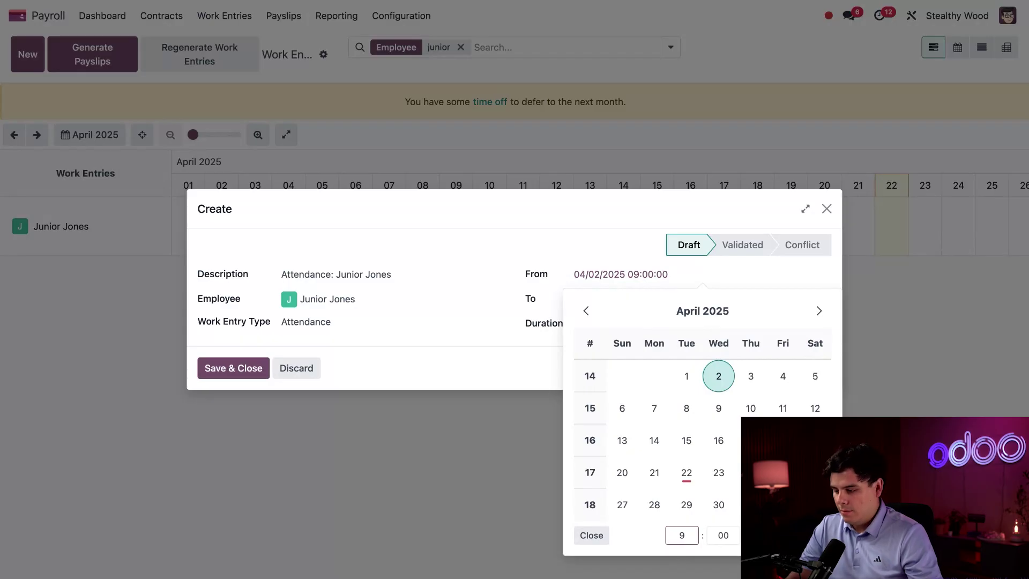
text(15)
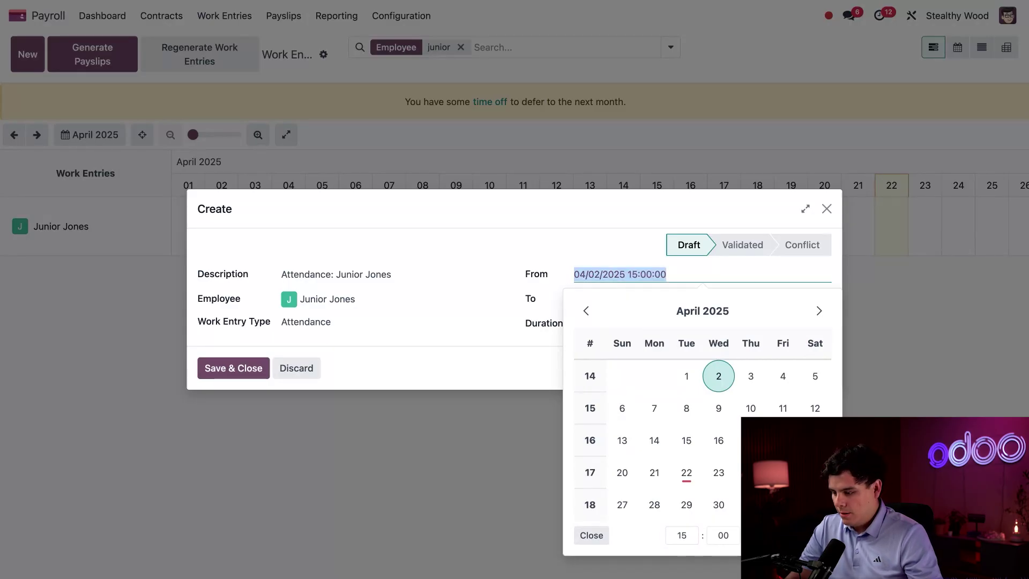
key(Return)
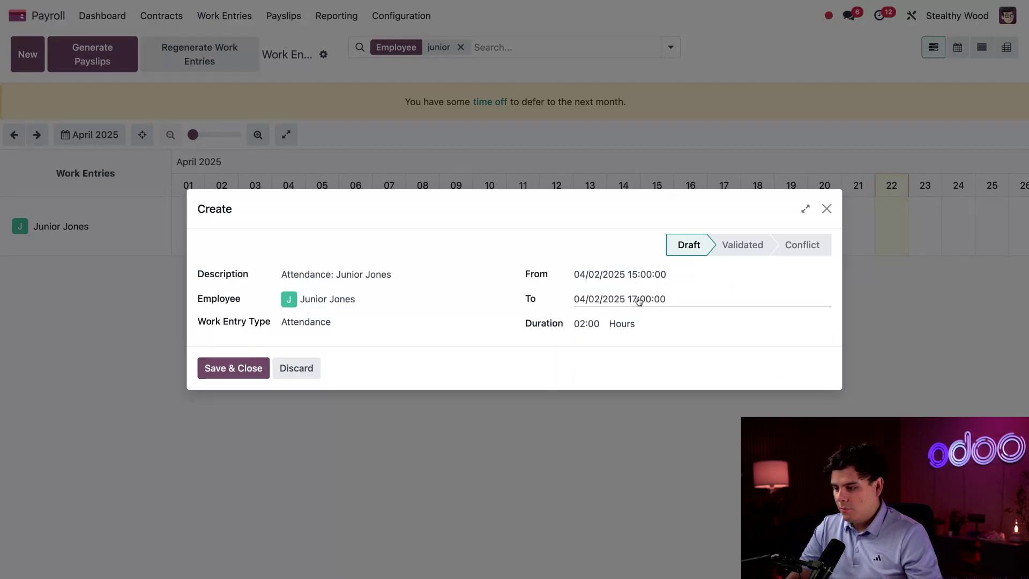
click(640, 299)
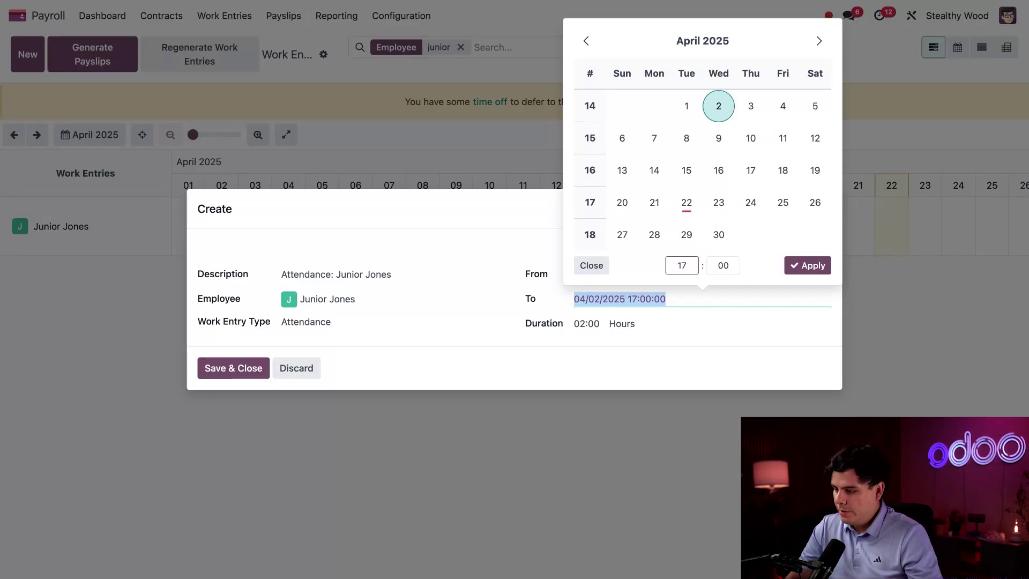
click(681, 266)
text(19)
click(803, 266)
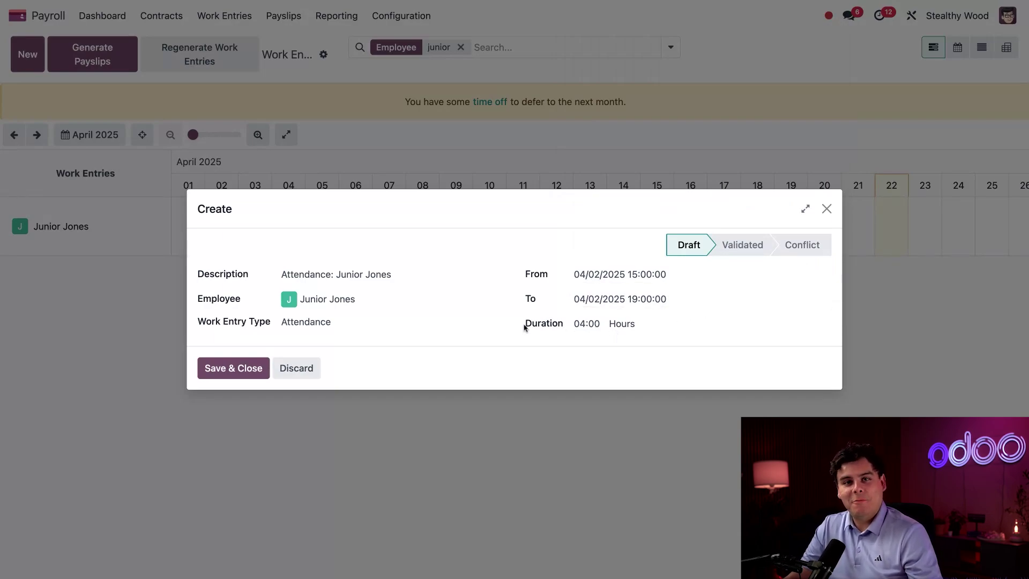
click(214, 368)
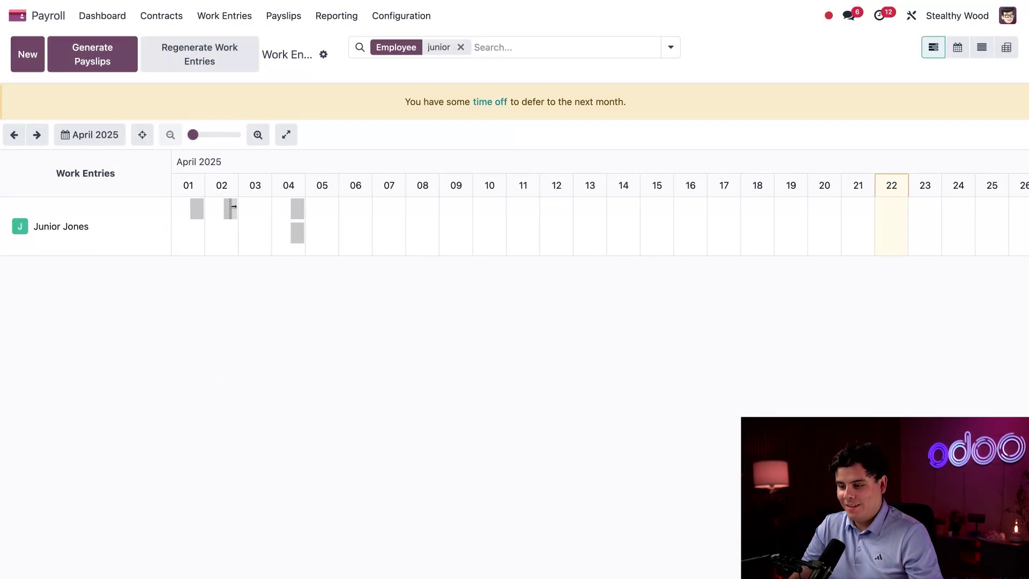
click(231, 209)
click(388, 336)
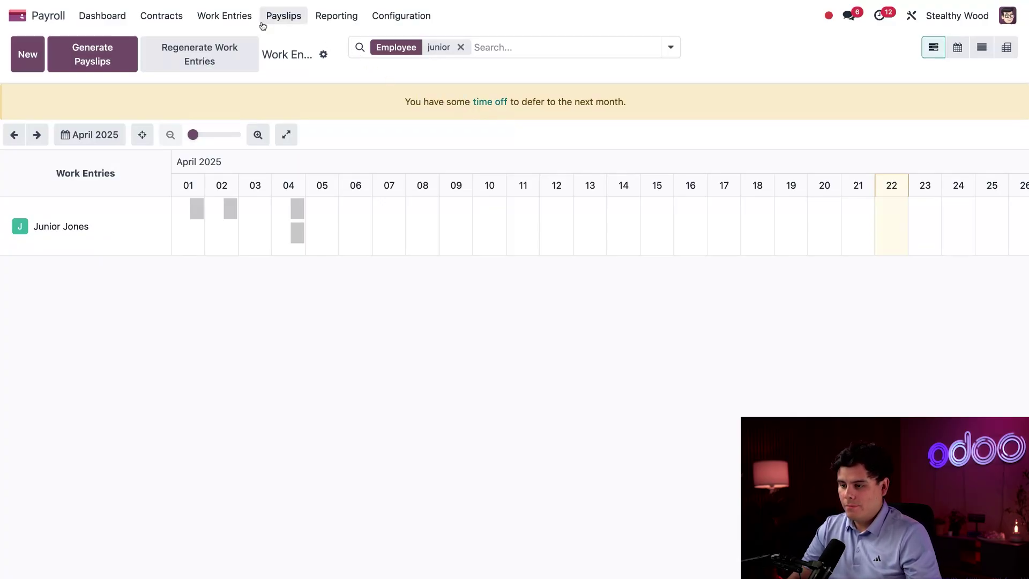
- Open the time off to report and report the approved "Sick with the flu" request to the next month
click(241, 22)
click(238, 59)
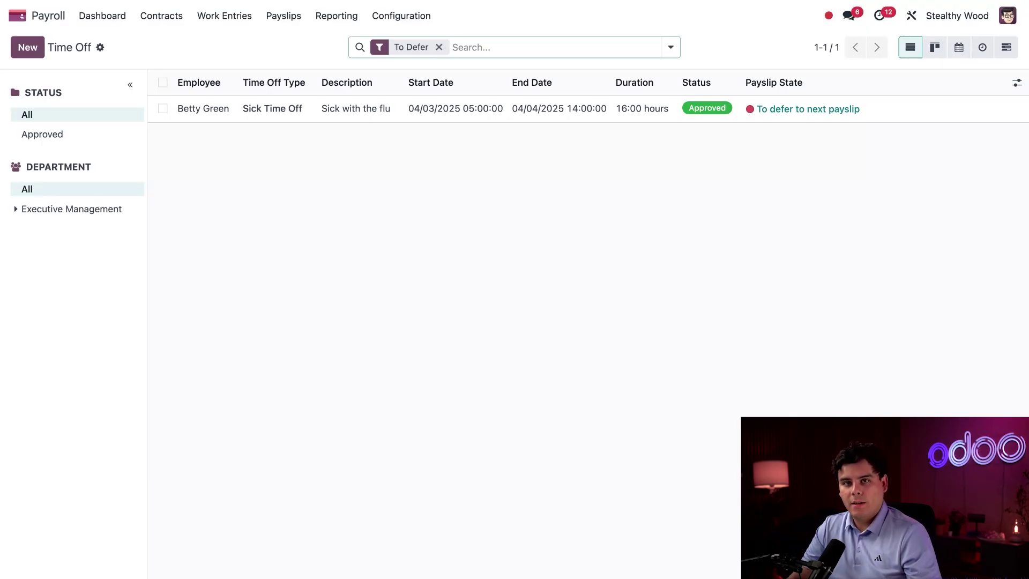
click(379, 110)
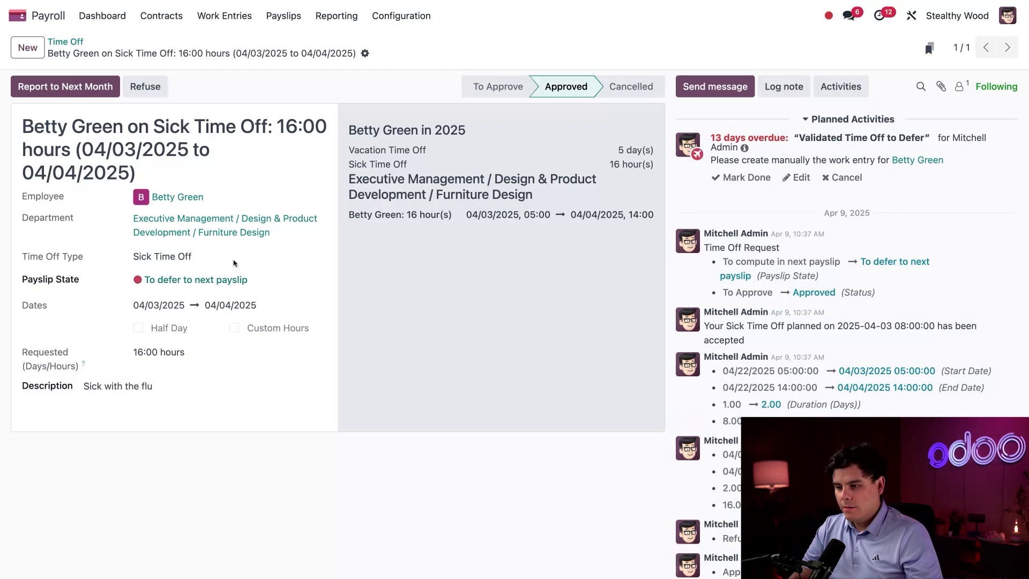
click(82, 86)
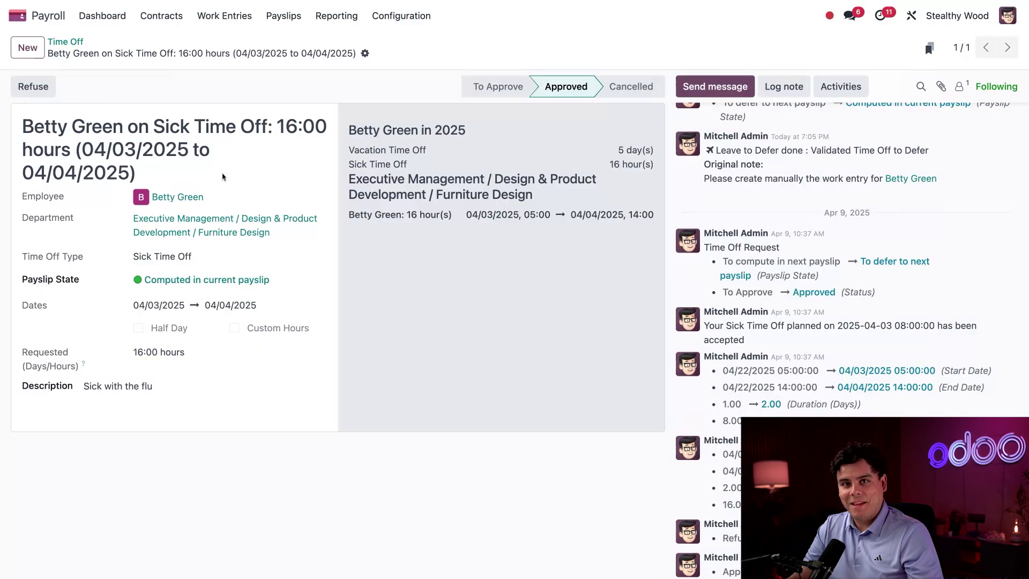
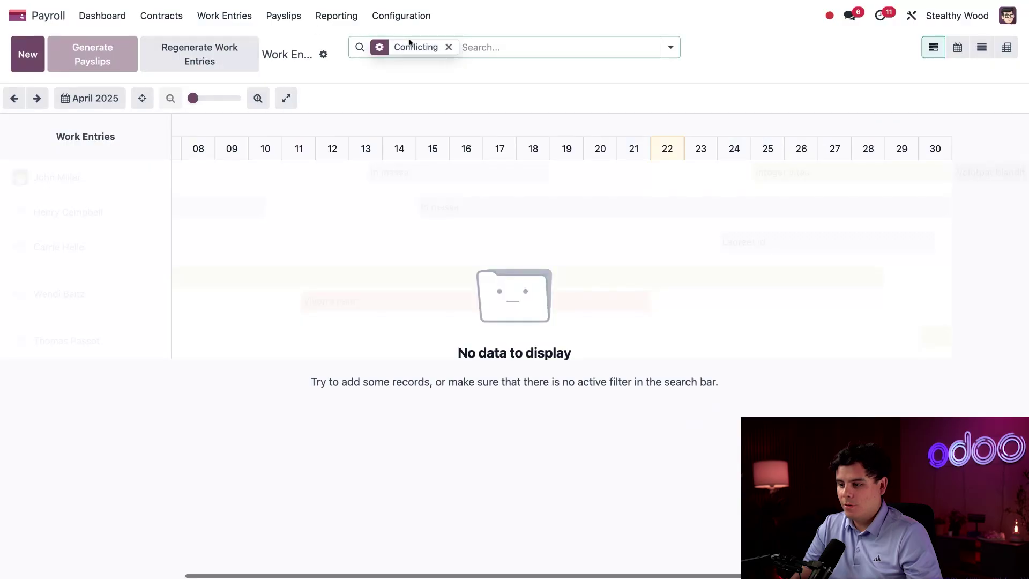
- Replace the Conflicting filter on the work entries with the first name of the employee who took sick time off
click(449, 48)
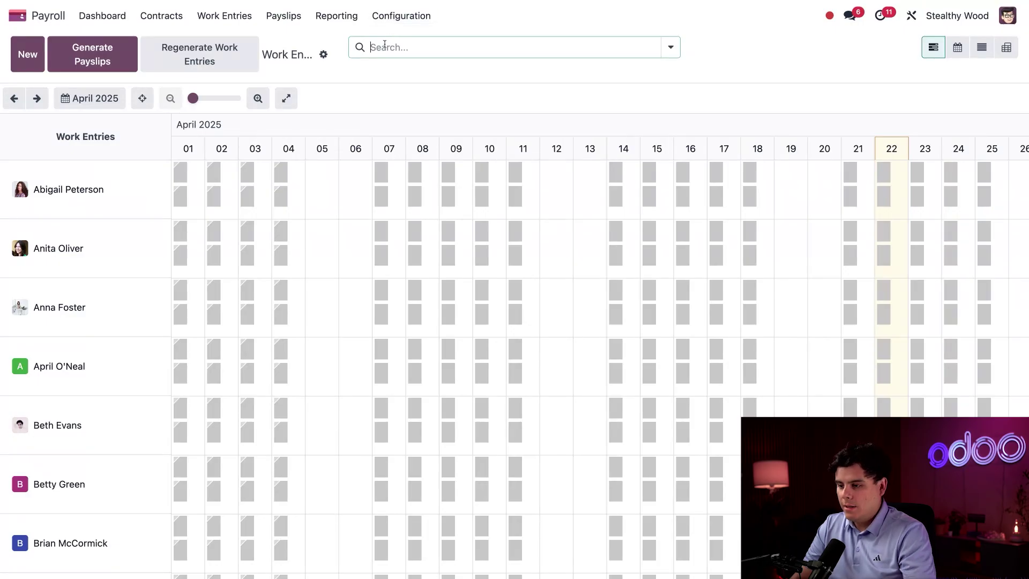
text(Betty)
key(Return)
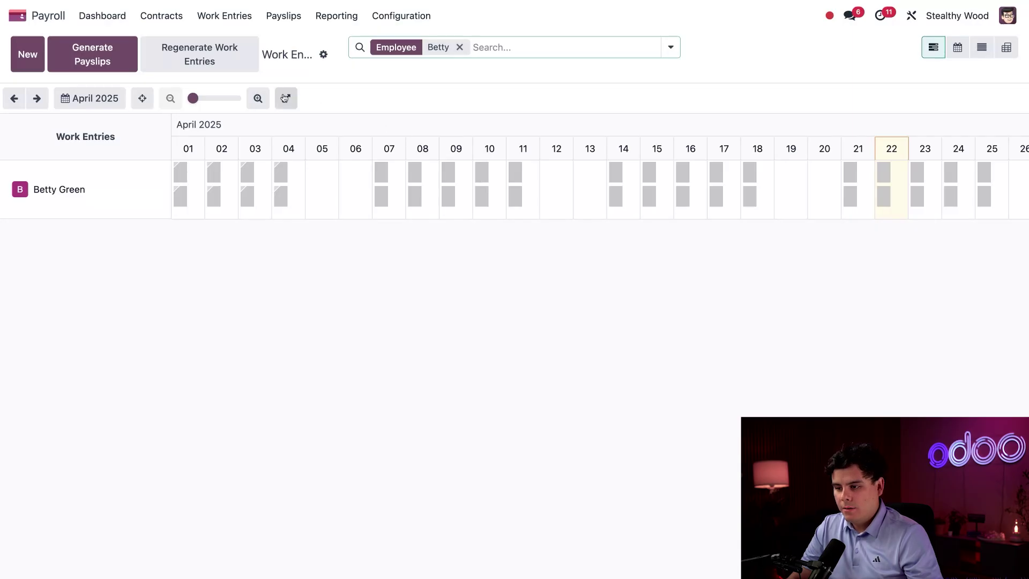
- Regenerate the filtered employee's work entries from 04/05/2025 to 04/30/2025
click(204, 58)
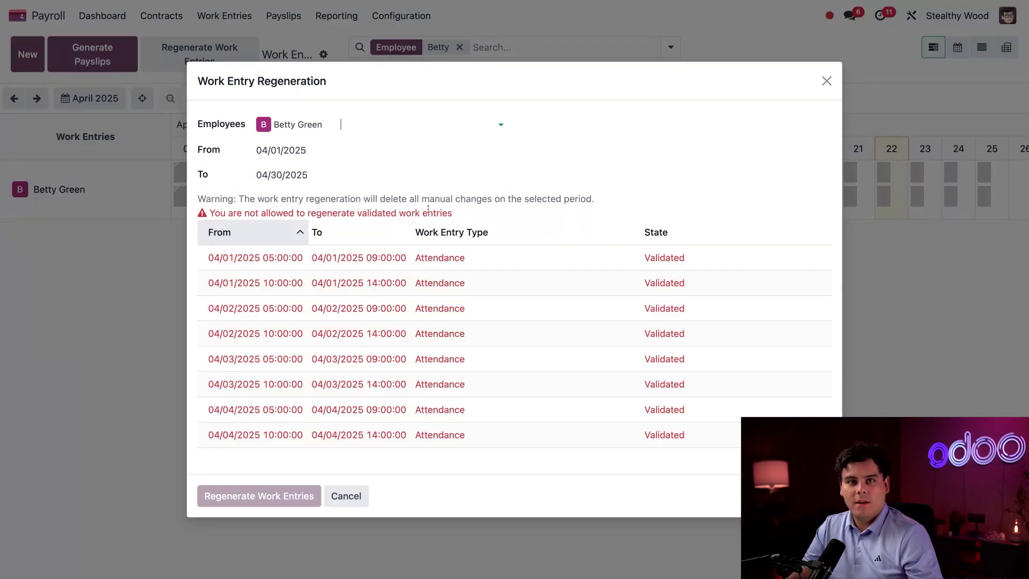
click(293, 151)
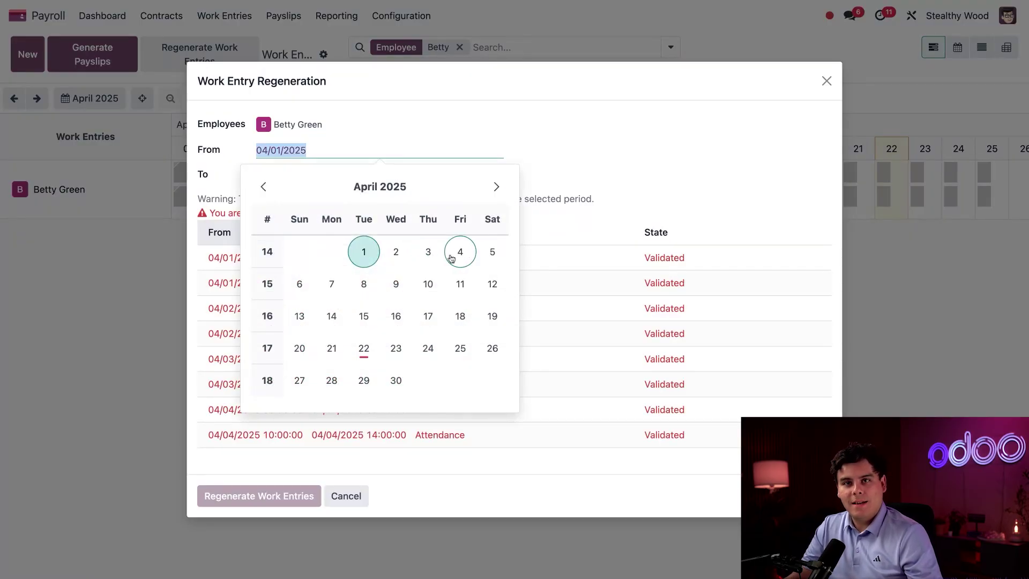
click(491, 252)
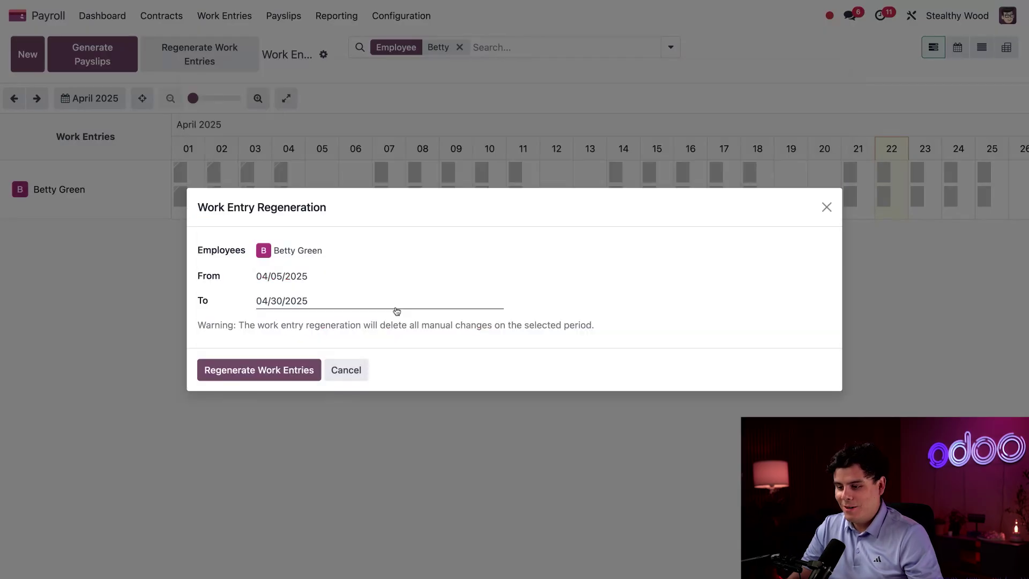
click(260, 374)
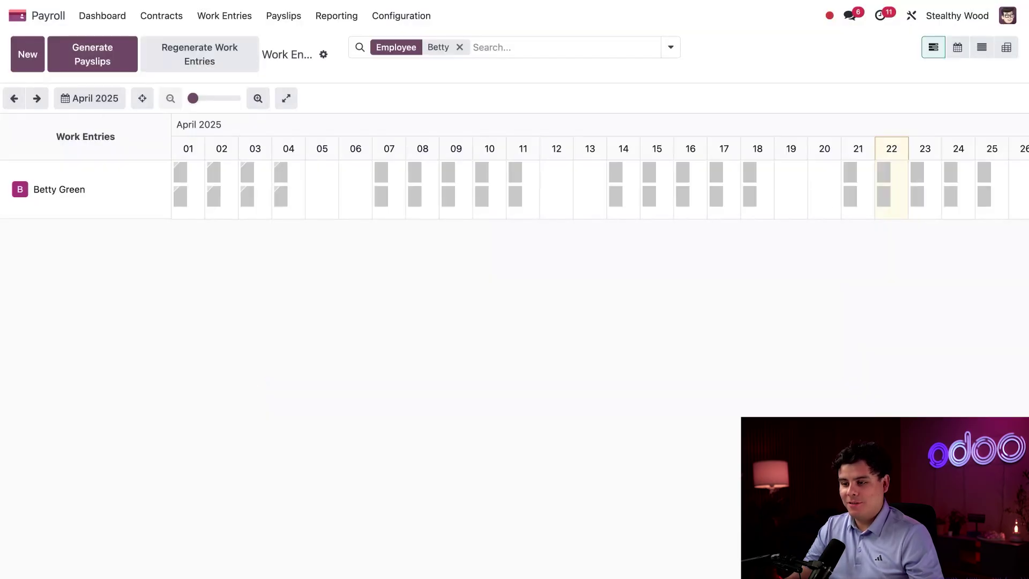